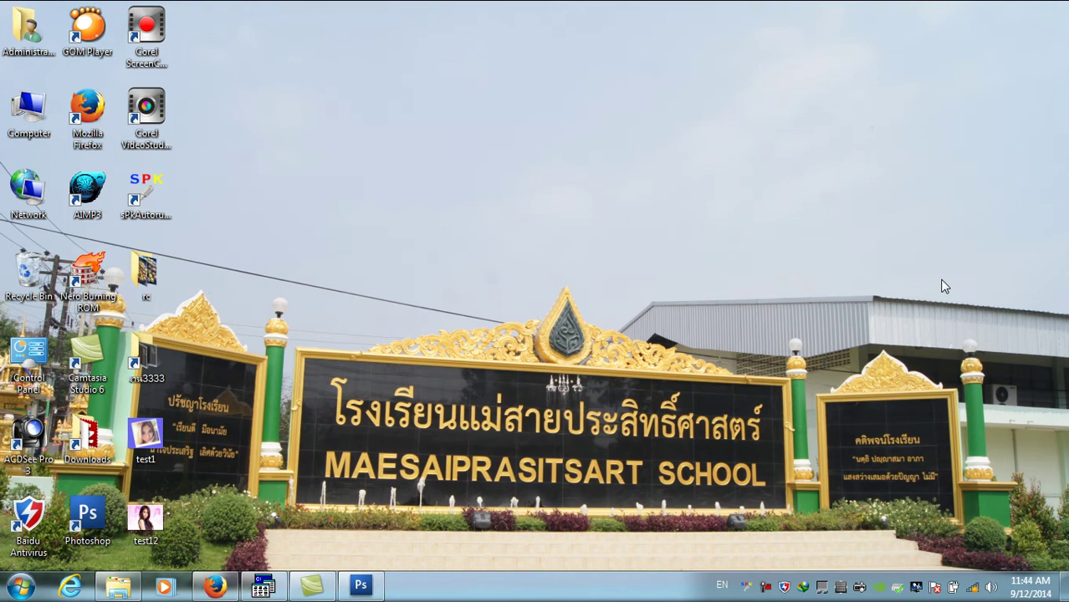
# Switch to Photoshop, draw a large elliptical selection around the three women, and invert the selection
pyautogui.click(361, 588)
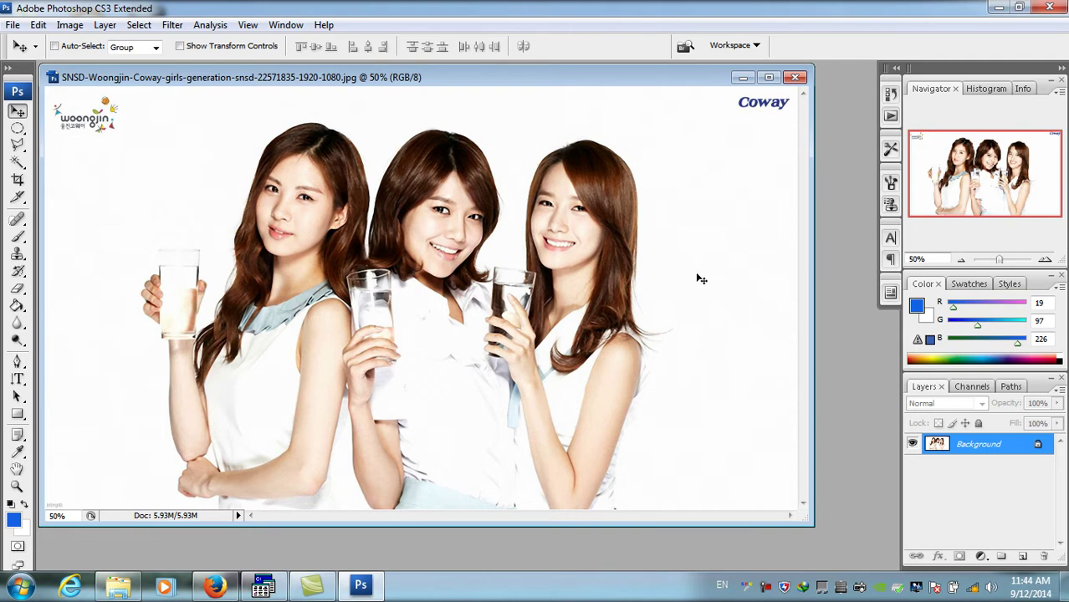
pyautogui.click(17, 130)
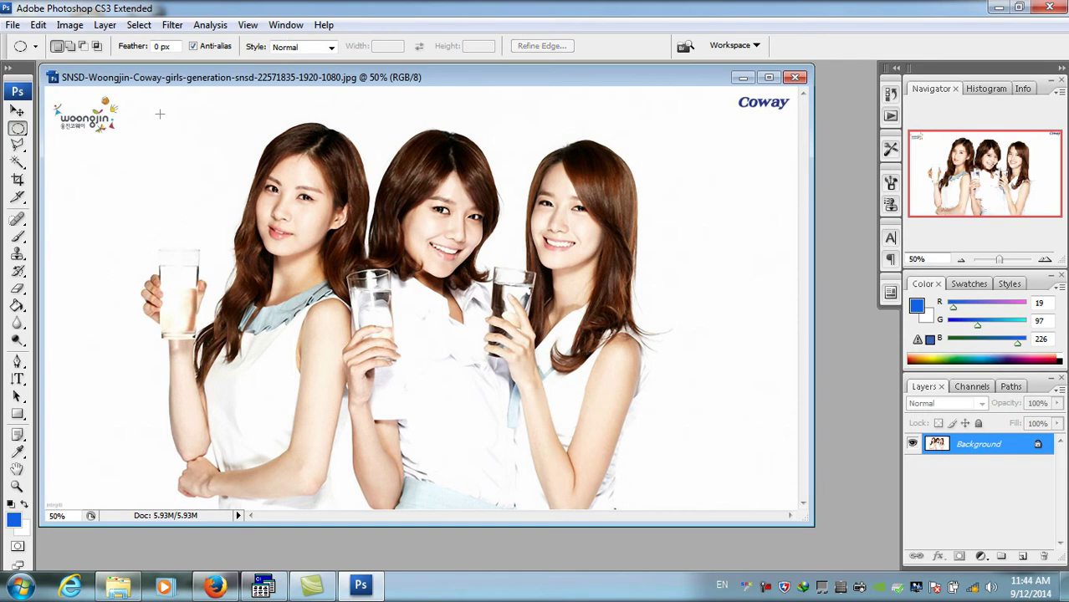
pyautogui.moveTo(169, 117); pyautogui.dragTo(698, 508)
pyautogui.moveTo(466, 290); pyautogui.dragTo(449, 274)
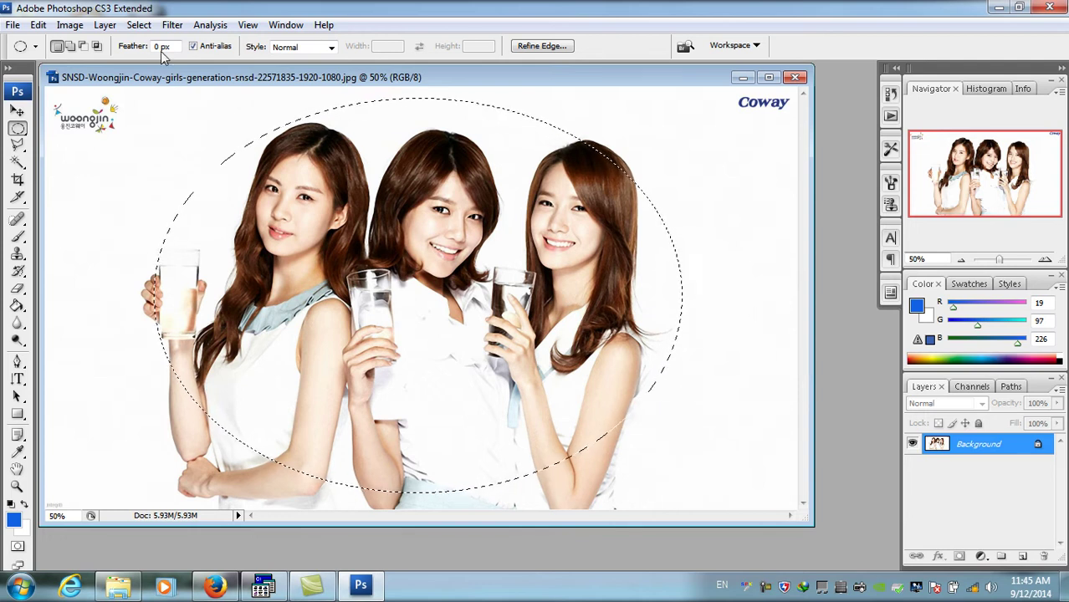
pyautogui.click(140, 27)
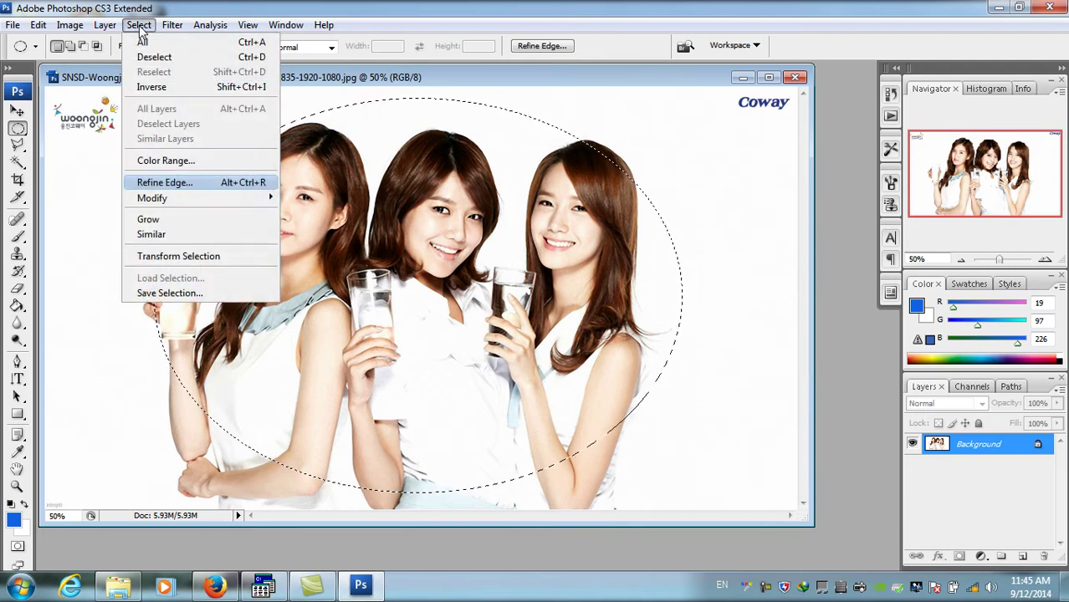
pyautogui.click(163, 87)
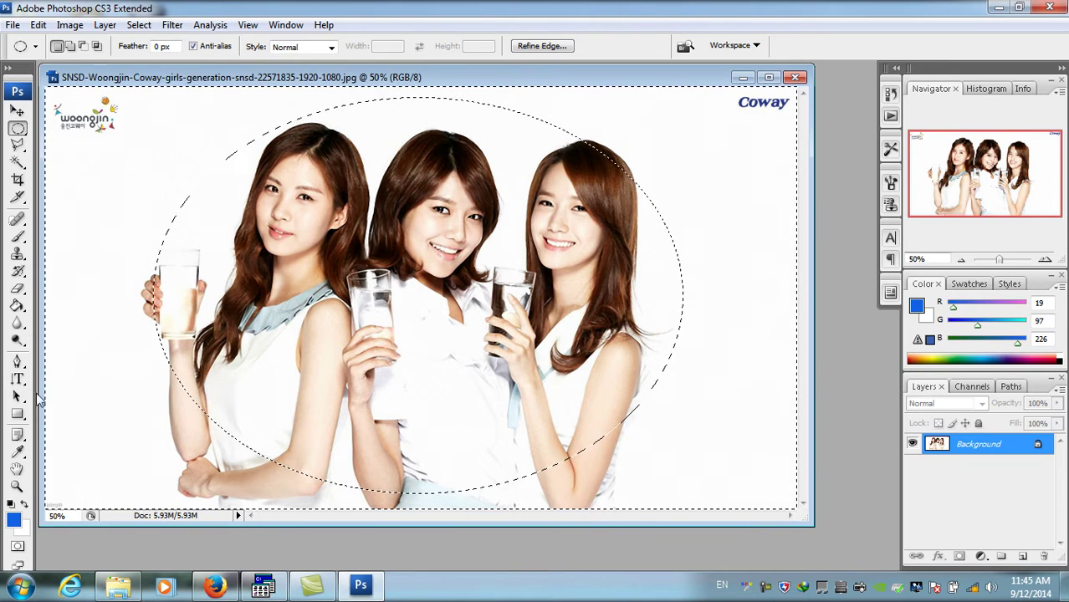
# In Quick Mask mode, apply a Color Halftone filter with a 70-pixel maximum radius, and convert the mask back to a selection
pyautogui.click(19, 548)
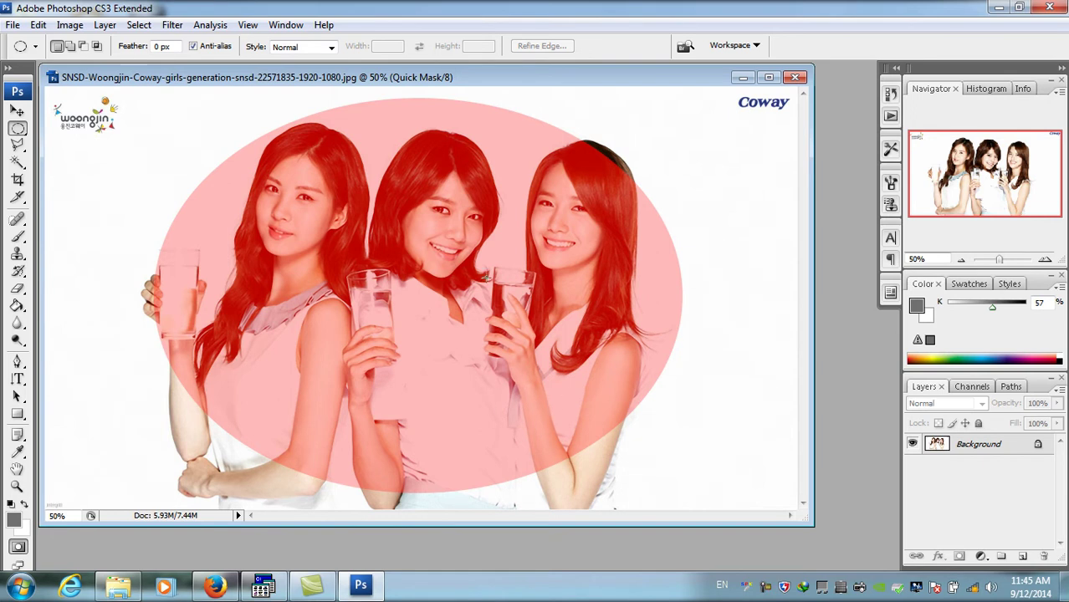
pyautogui.click(173, 25)
pyautogui.moveTo(208, 242)
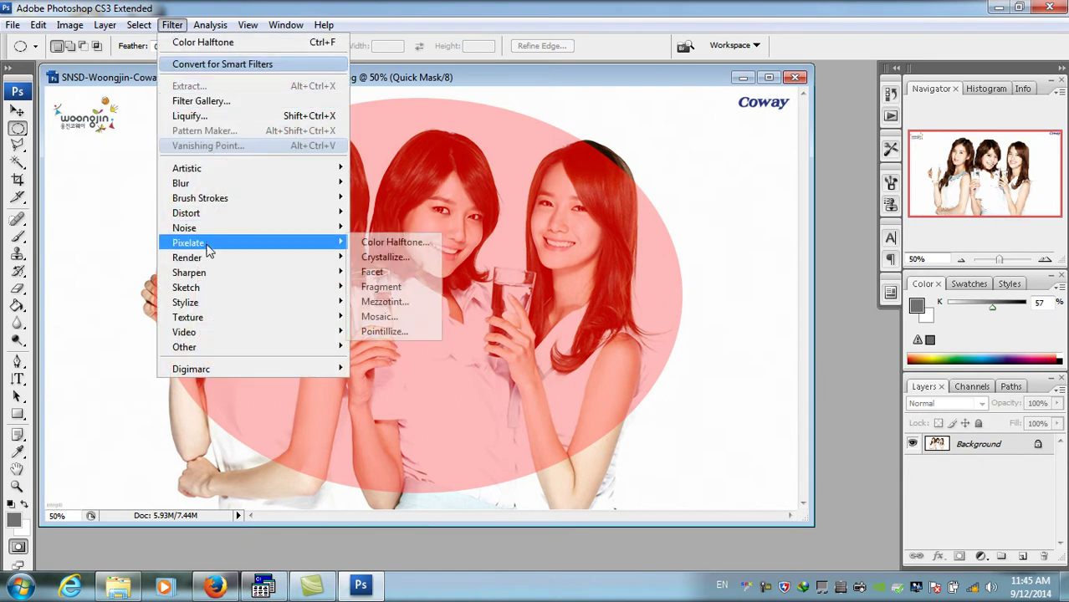
pyautogui.click(415, 248)
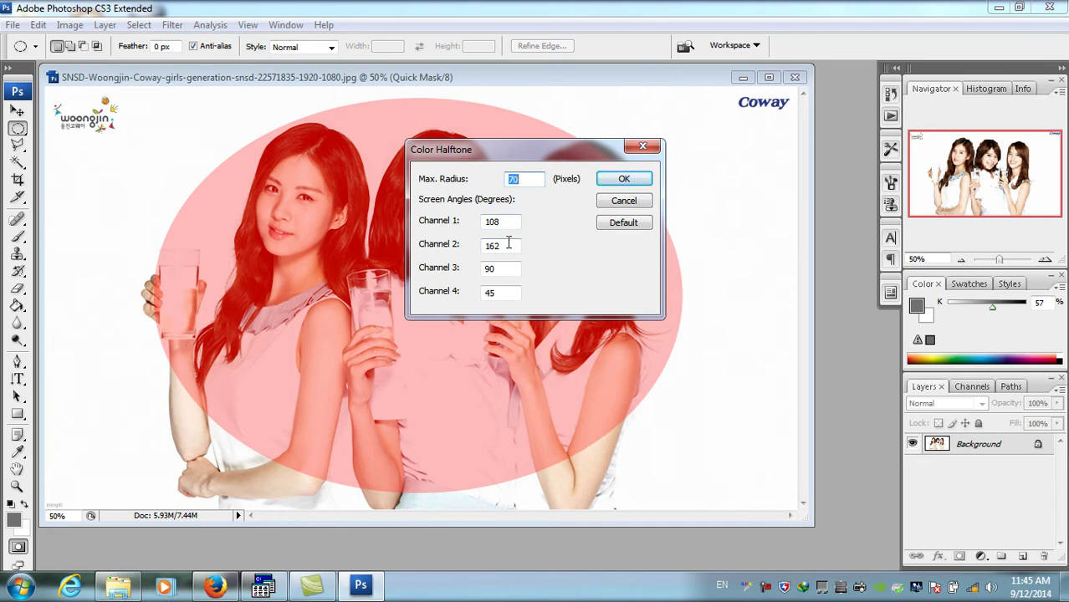
pyautogui.click(623, 182)
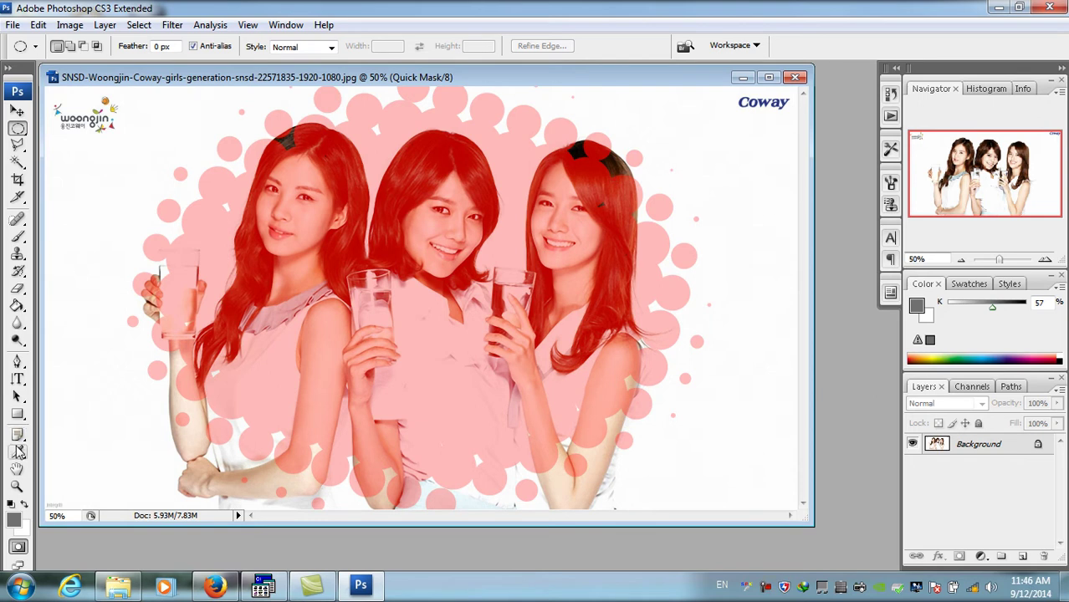
pyautogui.click(19, 548)
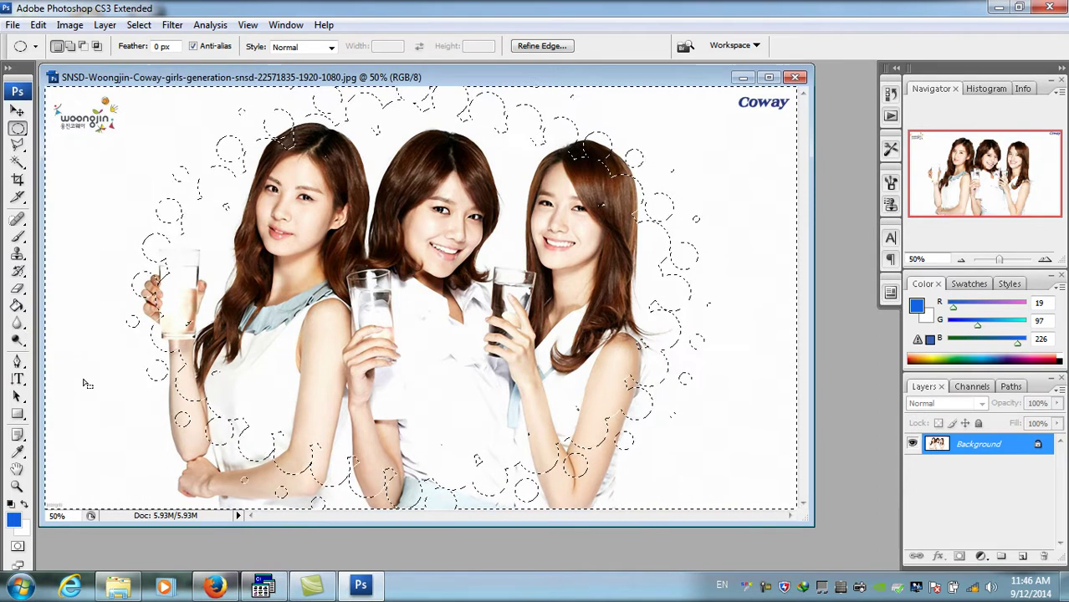
# Set the foreground color to blue 2873f0 and fill the selected white background around the women with it
pyautogui.click(14, 520)
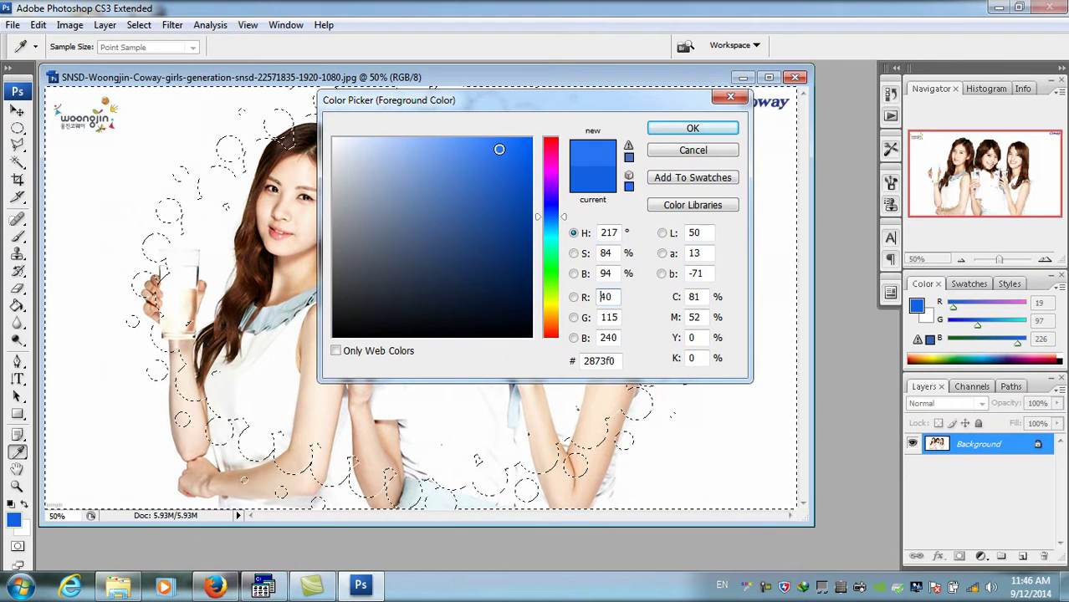
pyautogui.click(666, 131)
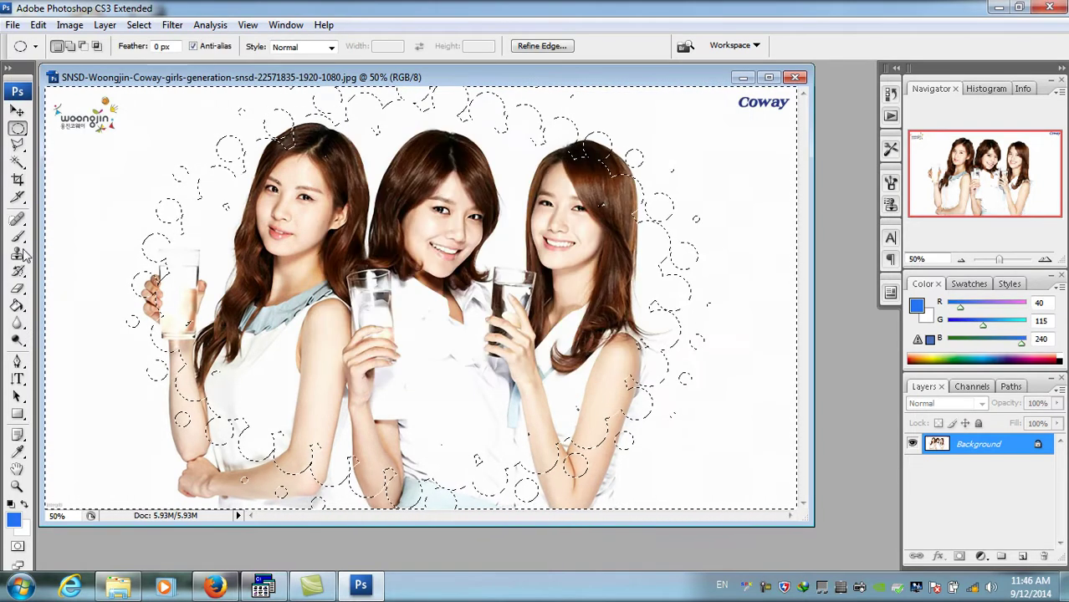
pyautogui.click(18, 307)
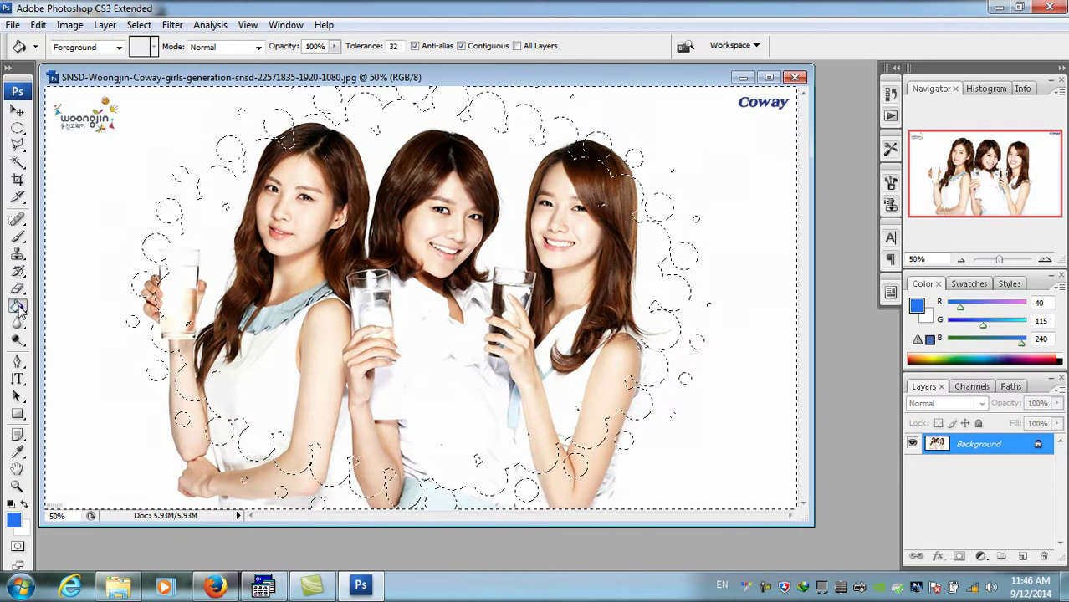
pyautogui.click(17, 306)
pyautogui.click(67, 321)
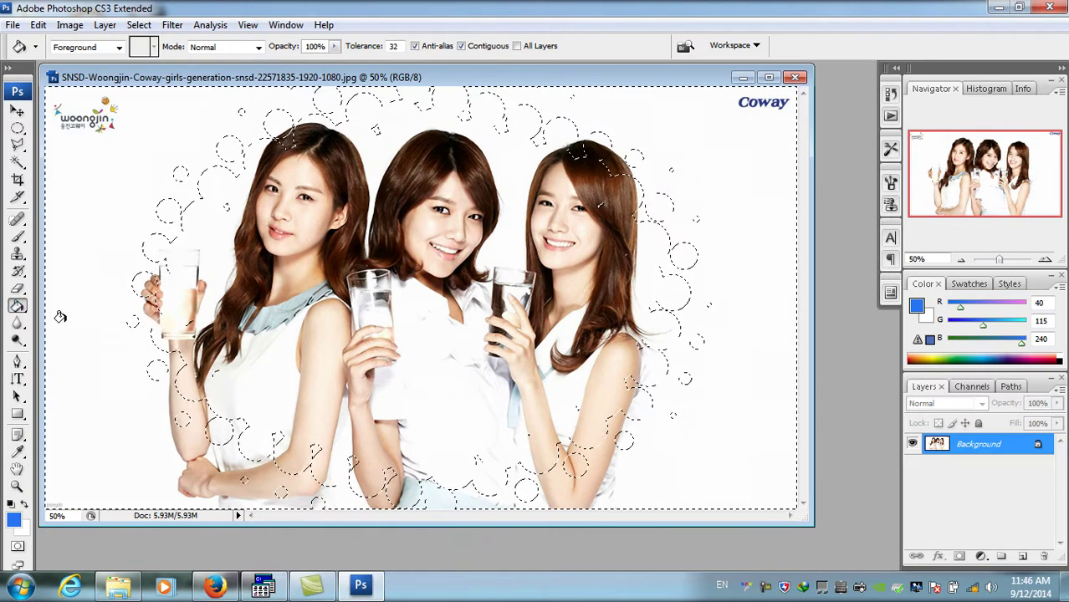
pyautogui.click(92, 172)
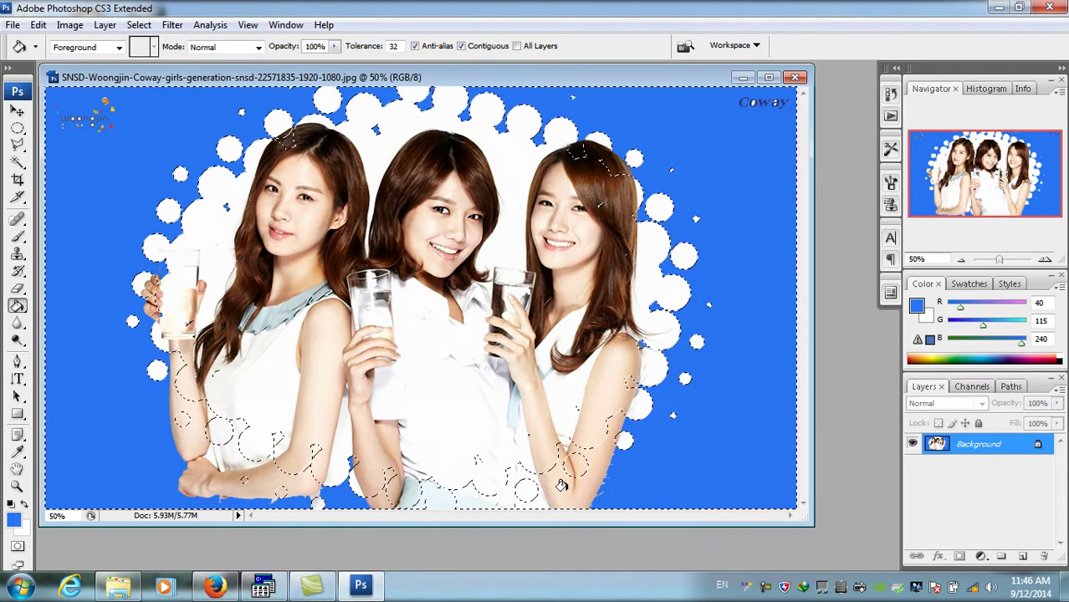
# Fill the unfilled areas over the women's arms outside the halftone edge with the same blue using the Paint Bucket
pyautogui.hotkey('ctrl', 'z')
pyautogui.click(604, 468)
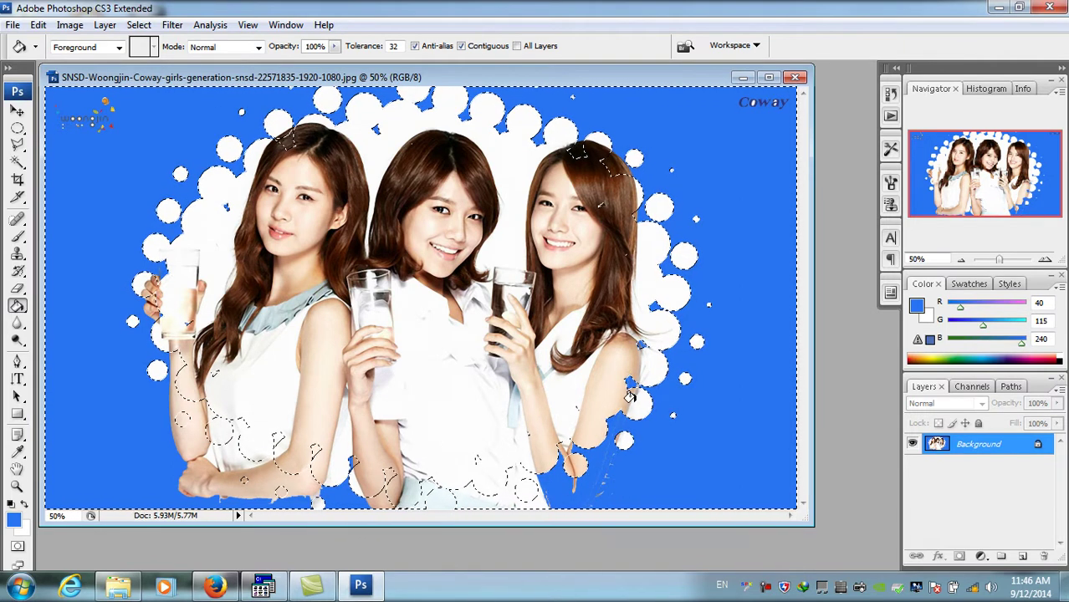
pyautogui.click(670, 394)
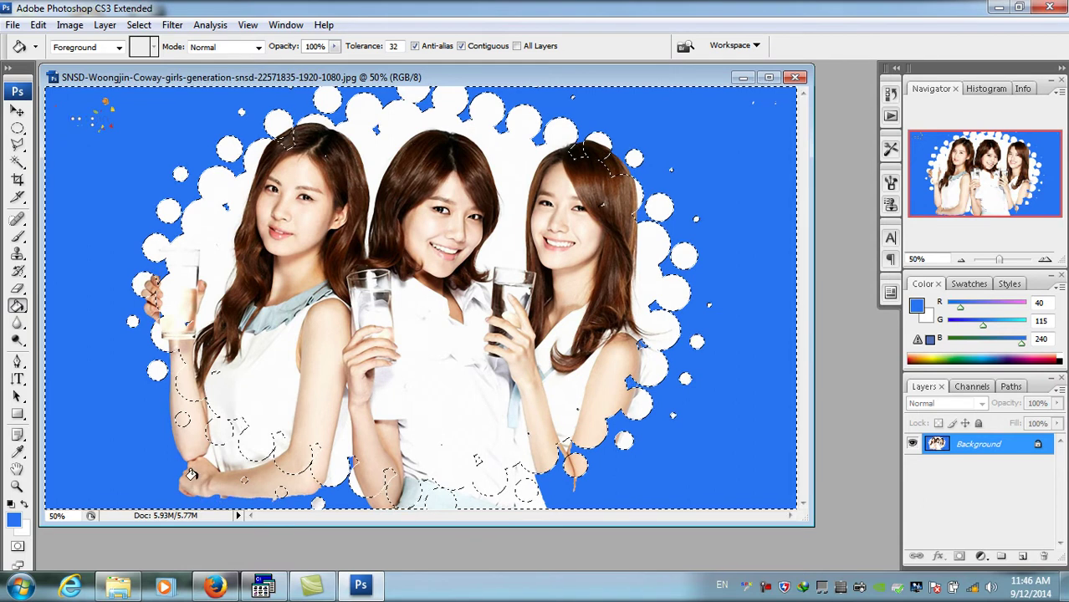
pyautogui.click(271, 486)
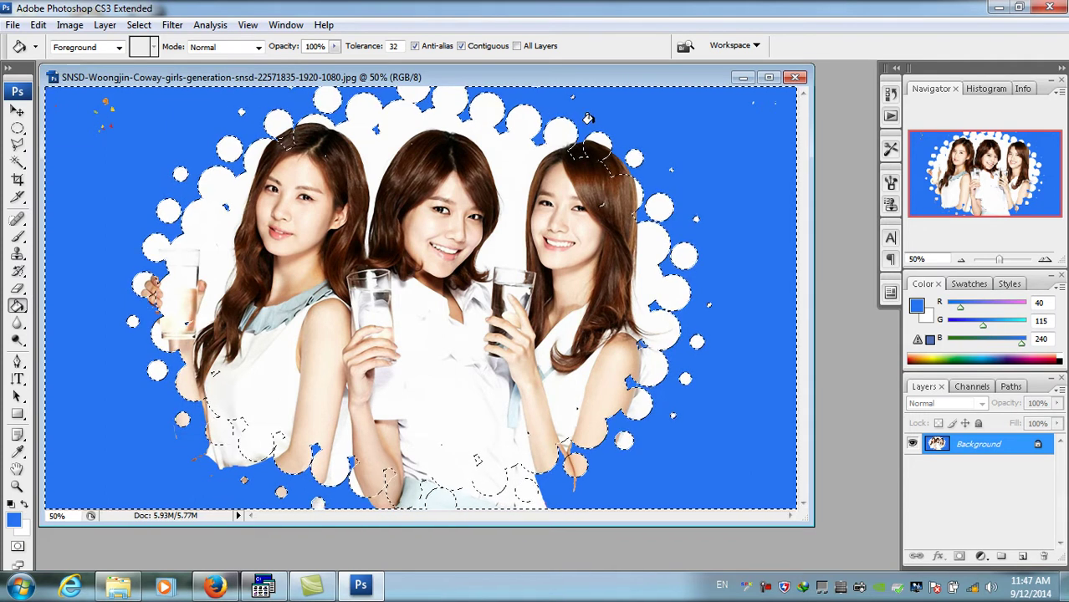
# Erase the logo remnants in the upper corners and the leftover fragments around the lower and outer halftone edge
pyautogui.click(18, 289)
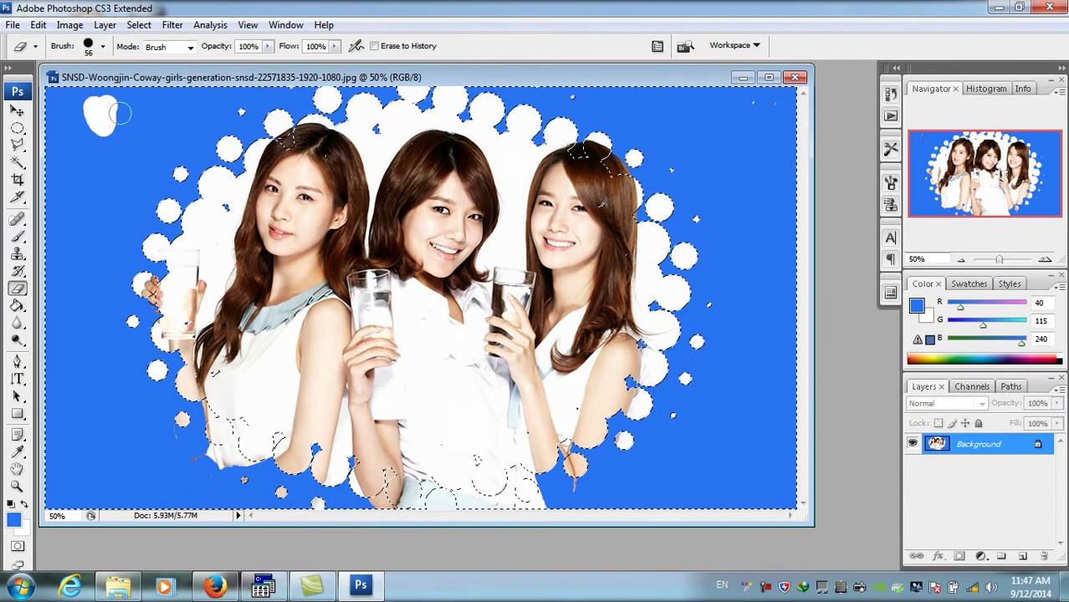
pyautogui.moveTo(95, 109); pyautogui.dragTo(125, 115)
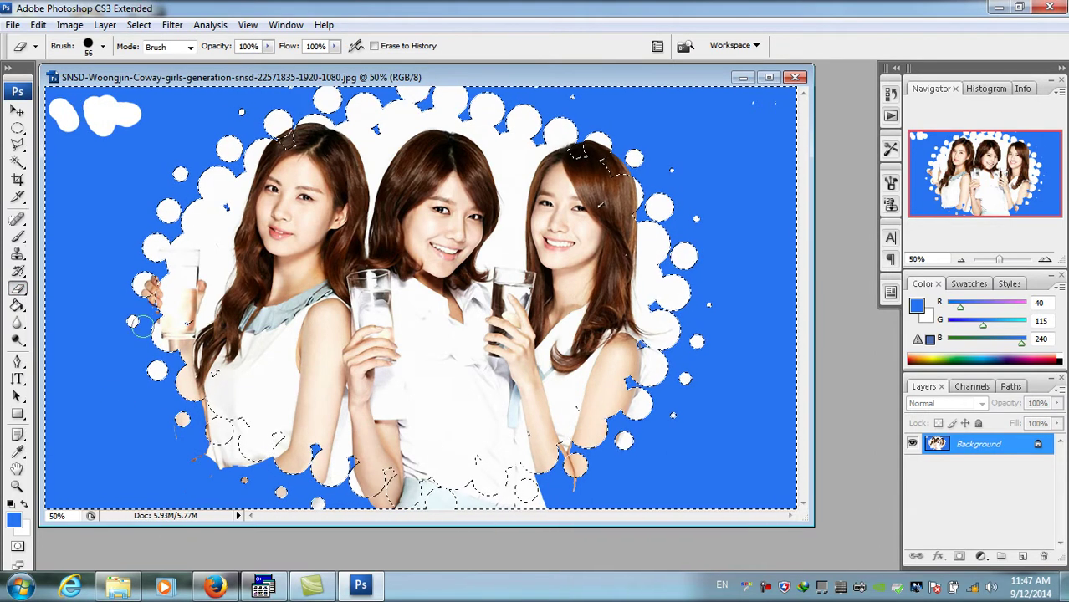
pyautogui.moveTo(157, 361)
pyautogui.mouseDown()
pyautogui.moveTo(195, 424)
pyautogui.moveTo(173, 438)
pyautogui.moveTo(207, 476)
pyautogui.moveTo(195, 451)
pyautogui.moveTo(234, 476)
pyautogui.moveTo(310, 497)
pyautogui.mouseUp()
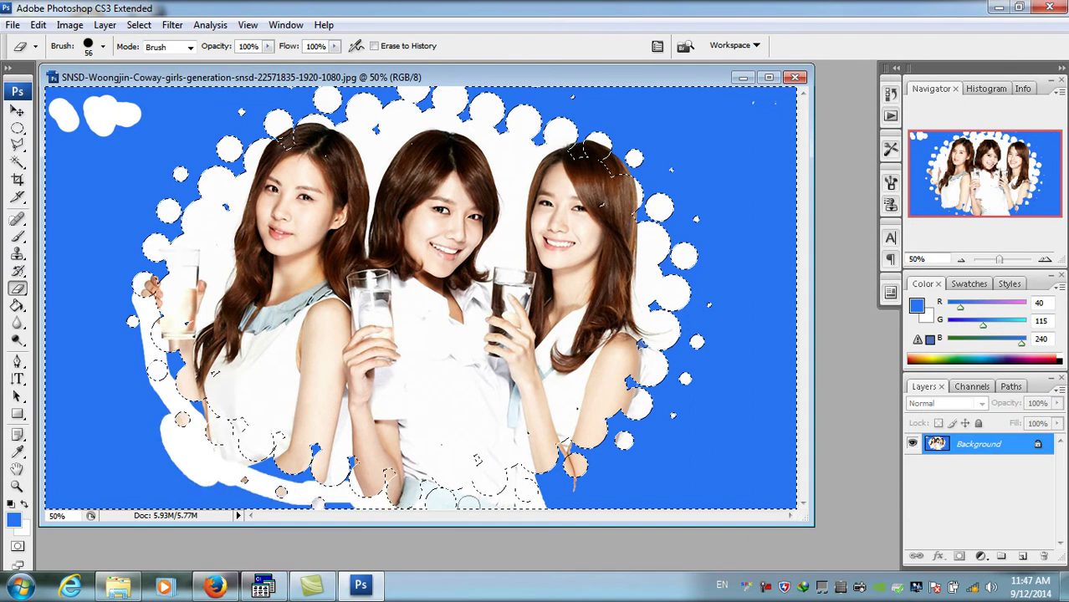
pyautogui.moveTo(703, 303)
pyautogui.mouseDown()
pyautogui.moveTo(759, 198)
pyautogui.moveTo(756, 132)
pyautogui.mouseUp()
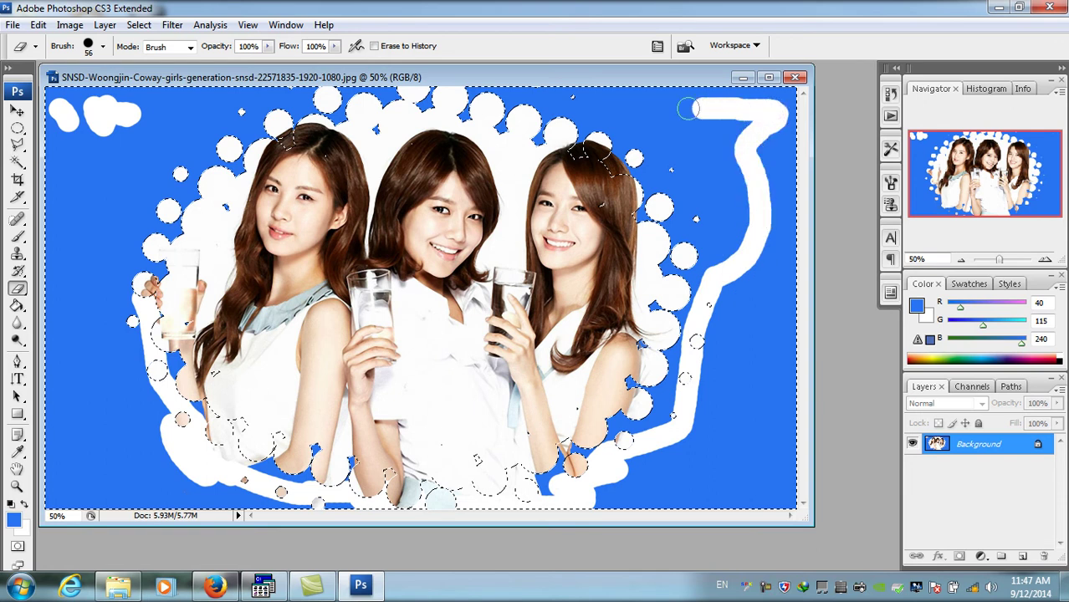
pyautogui.moveTo(688, 111)
pyautogui.mouseDown()
pyautogui.moveTo(749, 111)
pyautogui.moveTo(764, 132)
pyautogui.mouseUp()
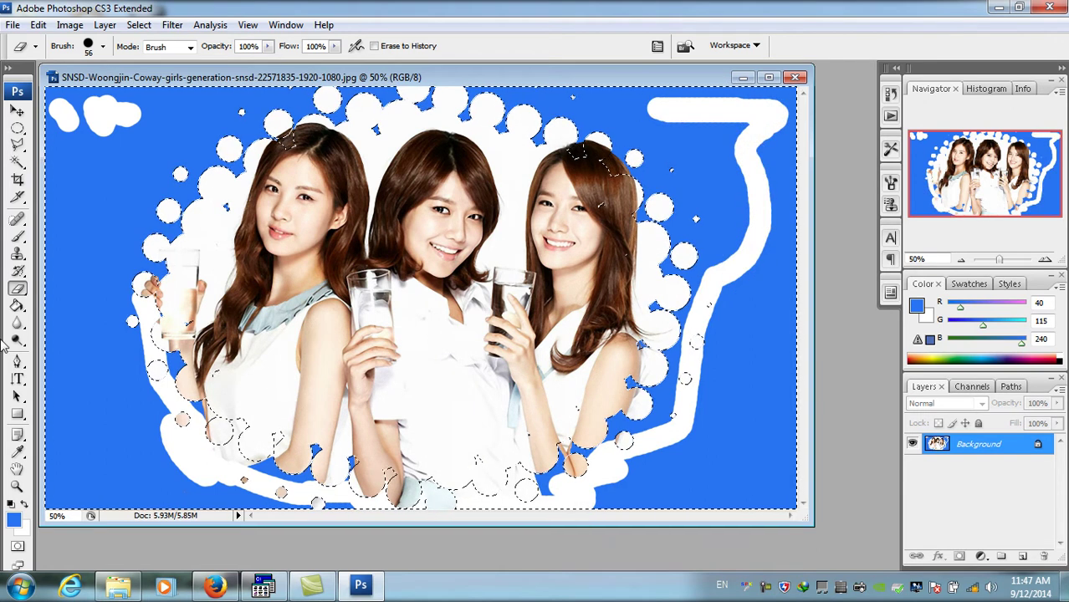
# Fill the erased white strokes in the border area with the blue foreground color and deselect everything
pyautogui.press('g')
pyautogui.click(192, 436)
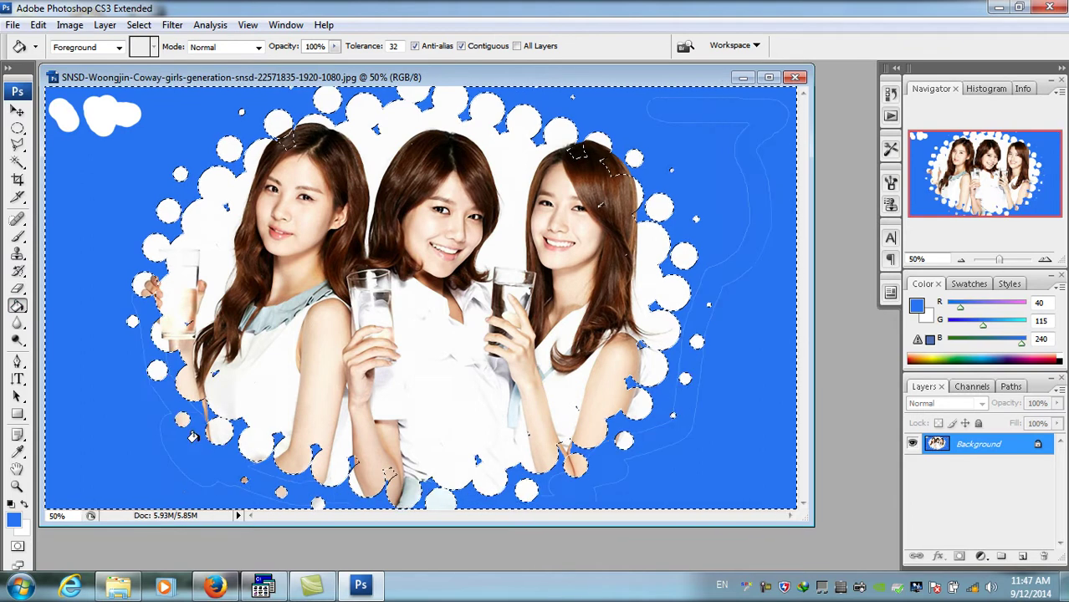
pyautogui.click(107, 111)
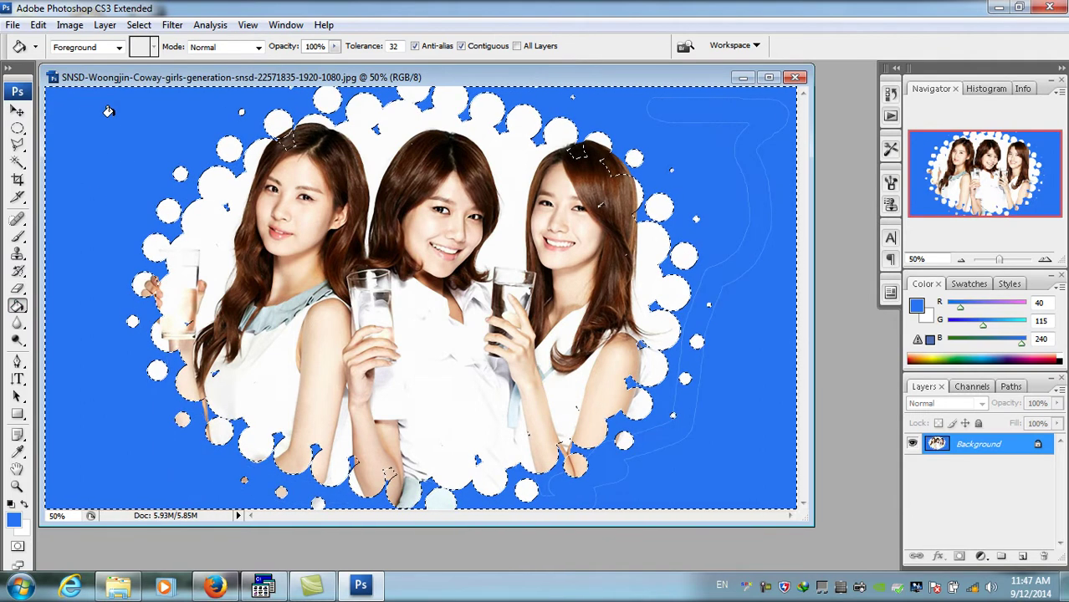
pyautogui.click(244, 483)
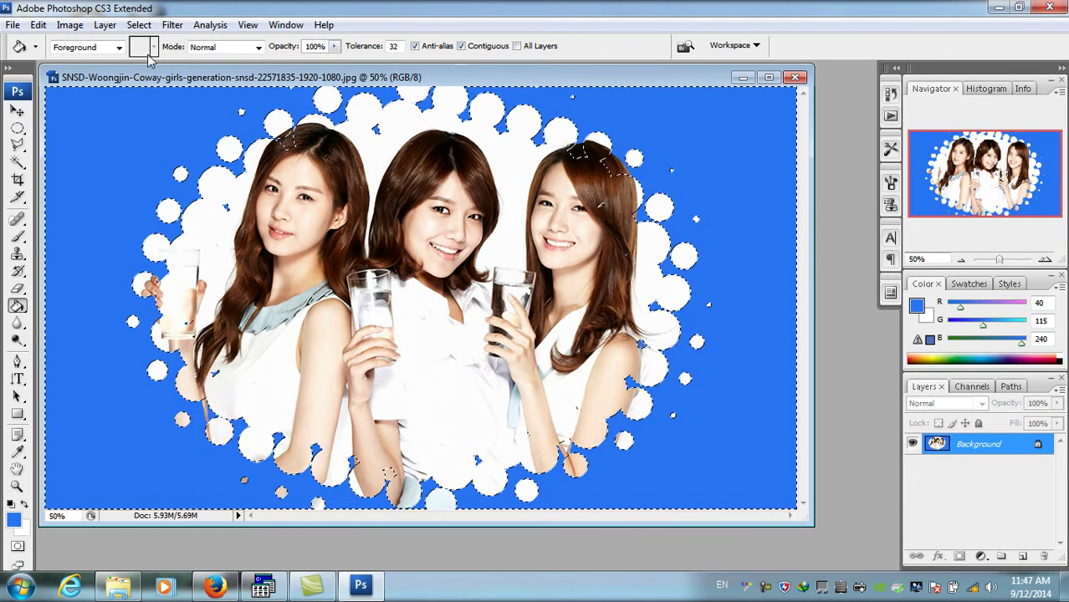
pyautogui.click(144, 26)
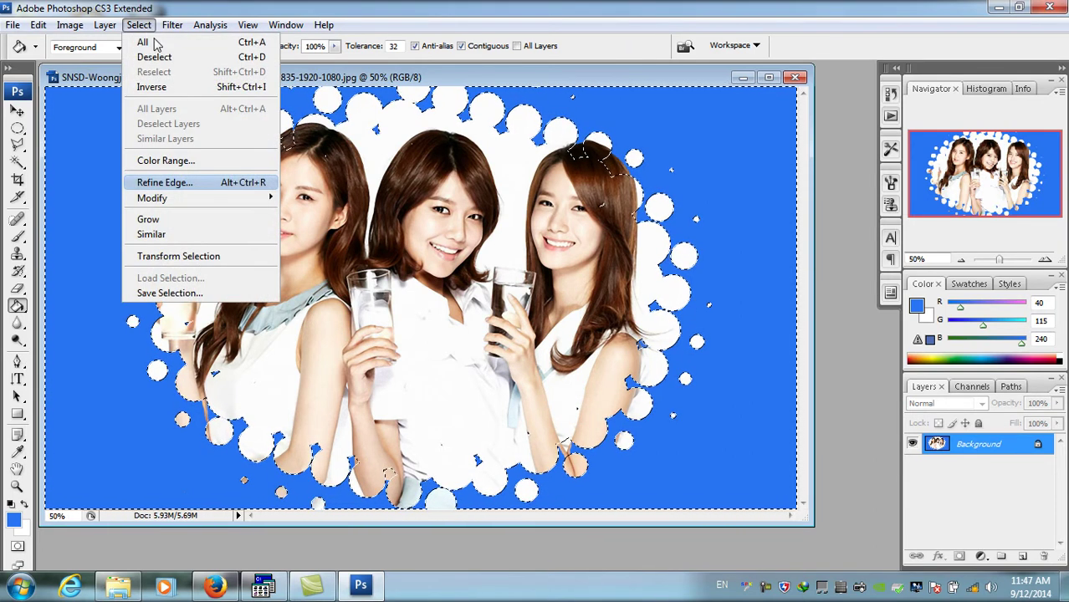
pyautogui.click(155, 57)
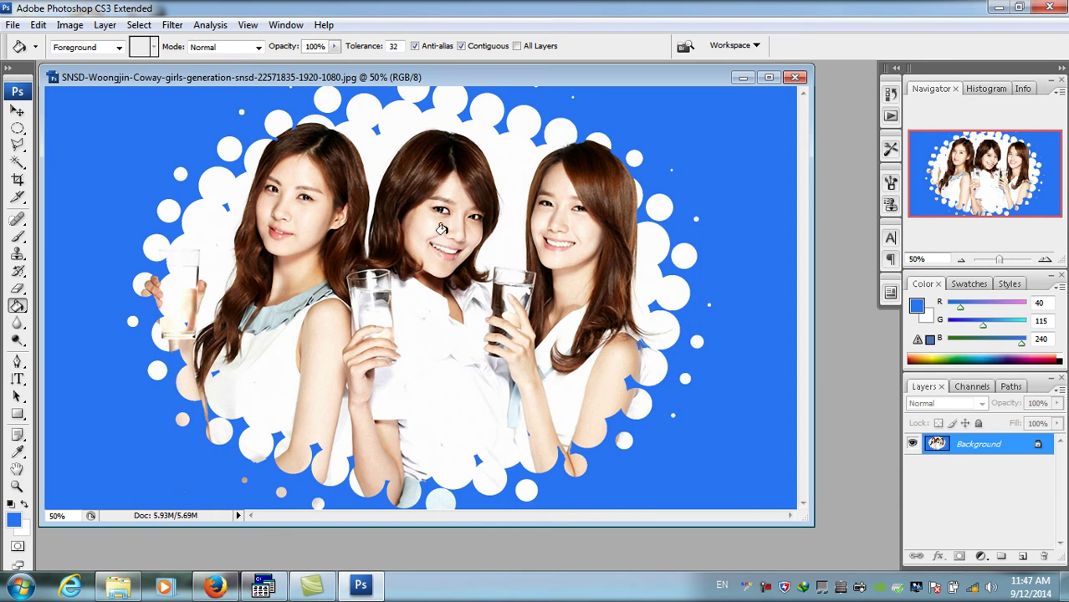
# Save the image to the Desktop as a JPEG named test13 with quality 10 and Baseline Optimized format
pyautogui.click(14, 25)
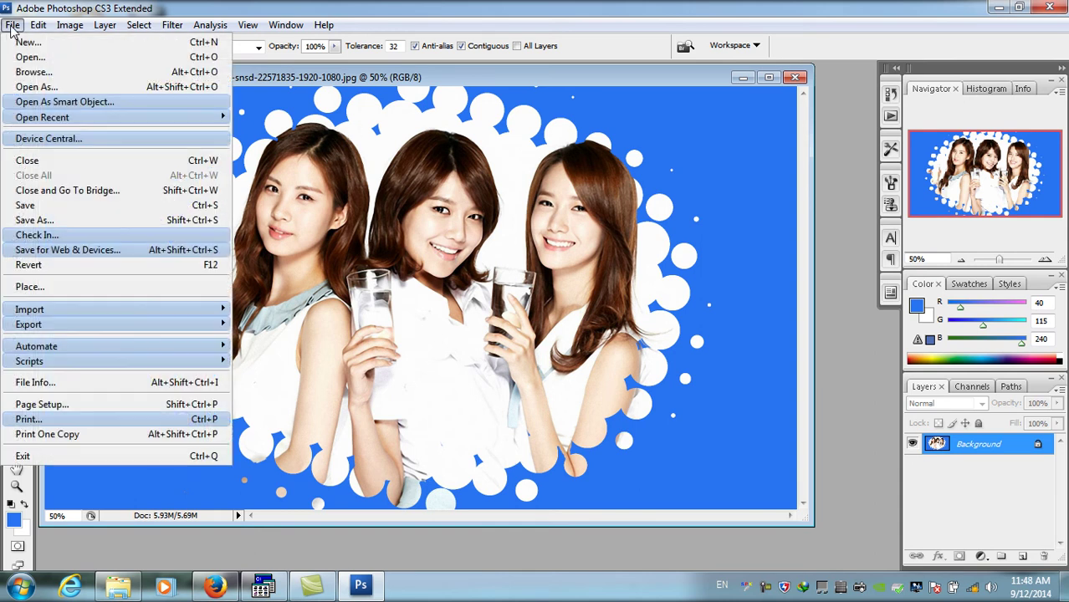
pyautogui.click(50, 220)
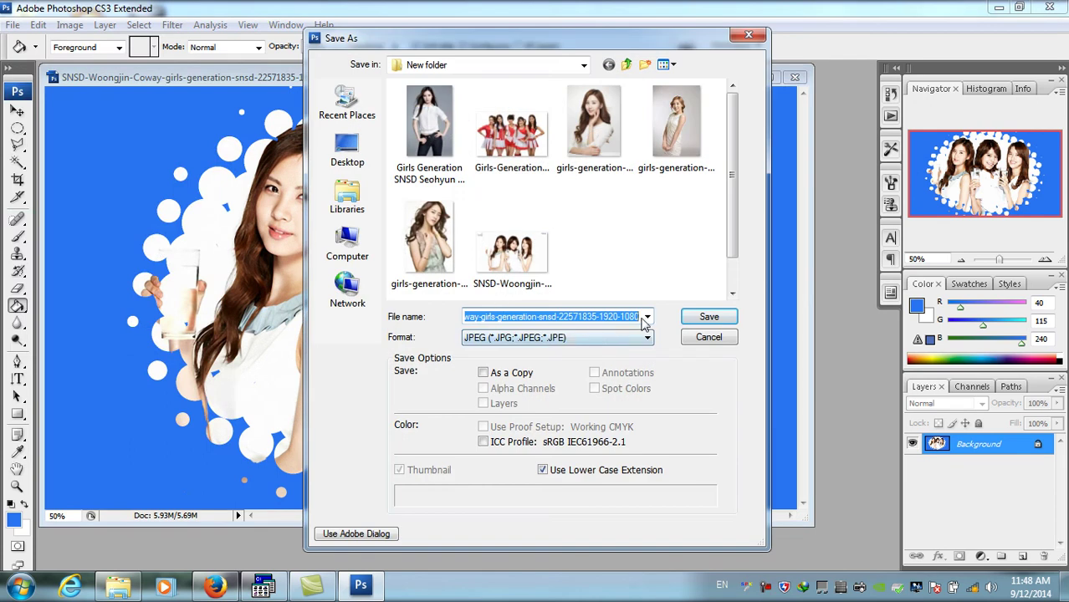
pyautogui.click(347, 149)
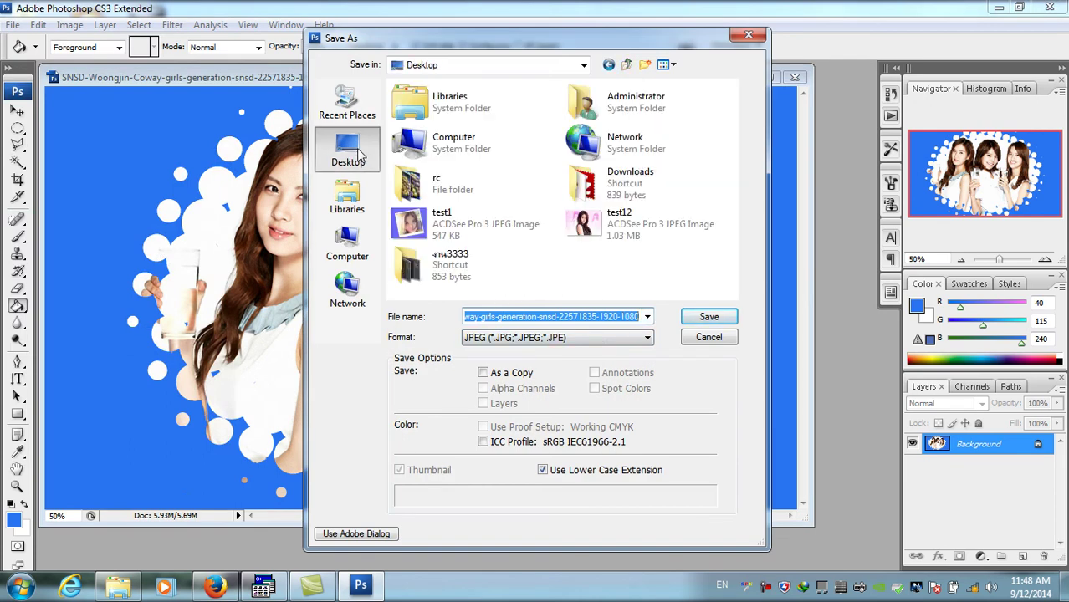
pyautogui.write('test1')
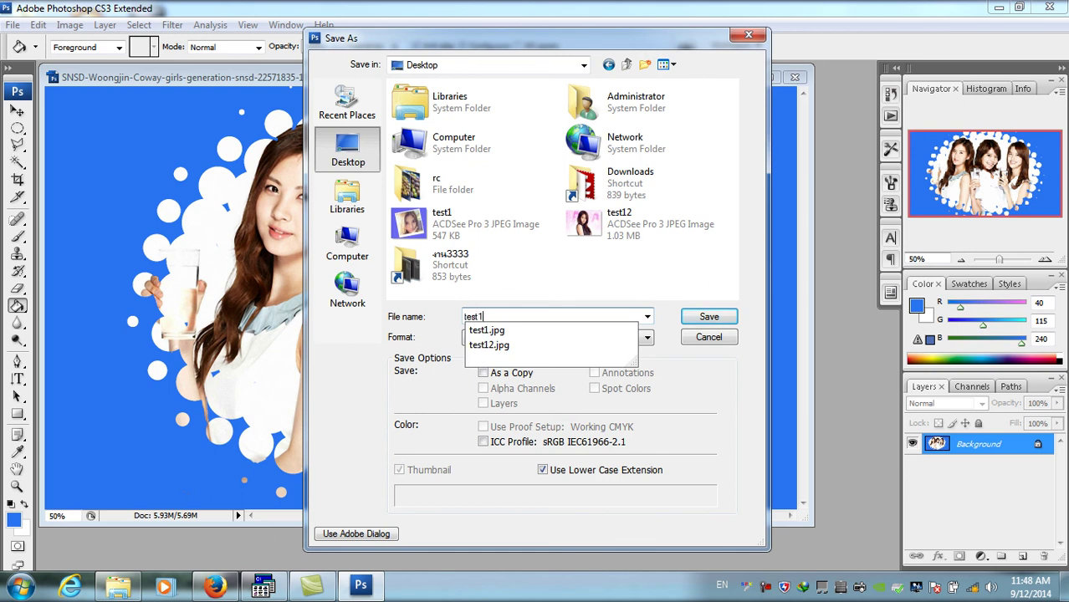
pyautogui.write('3')
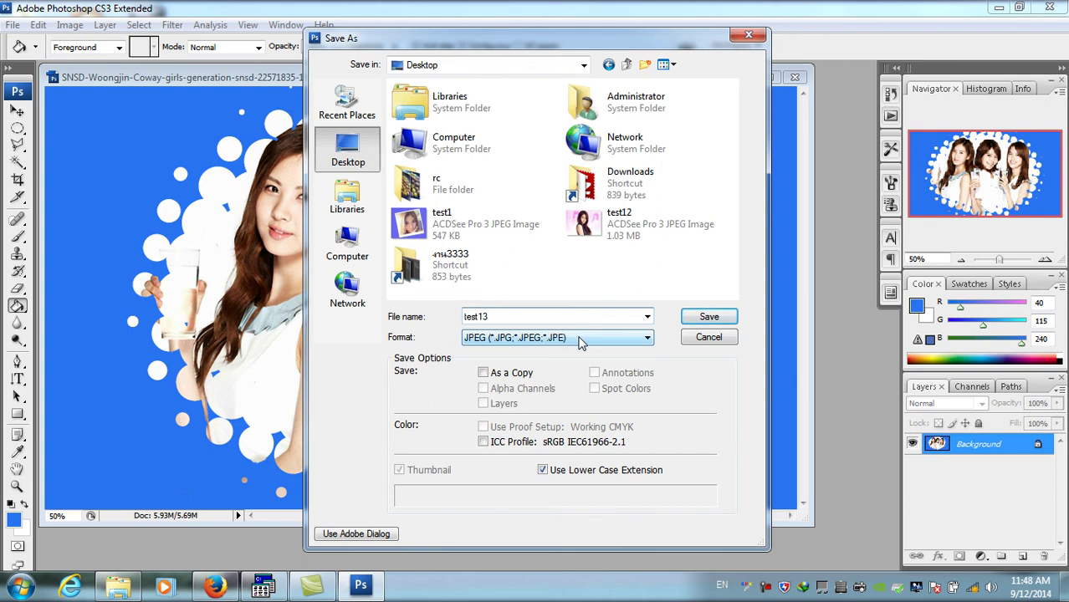
pyautogui.click(708, 317)
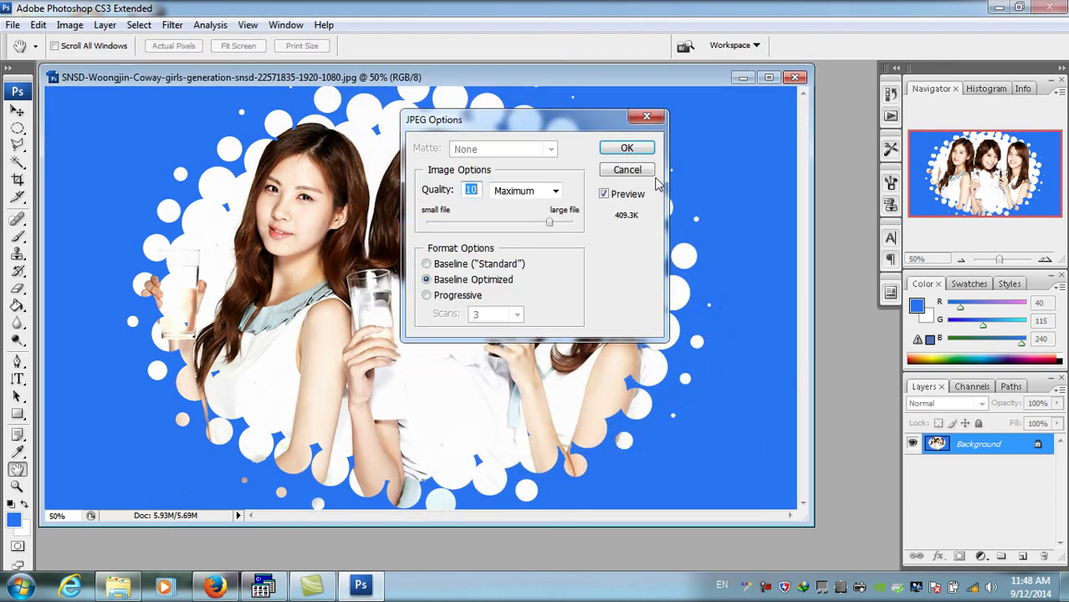
pyautogui.click(642, 149)
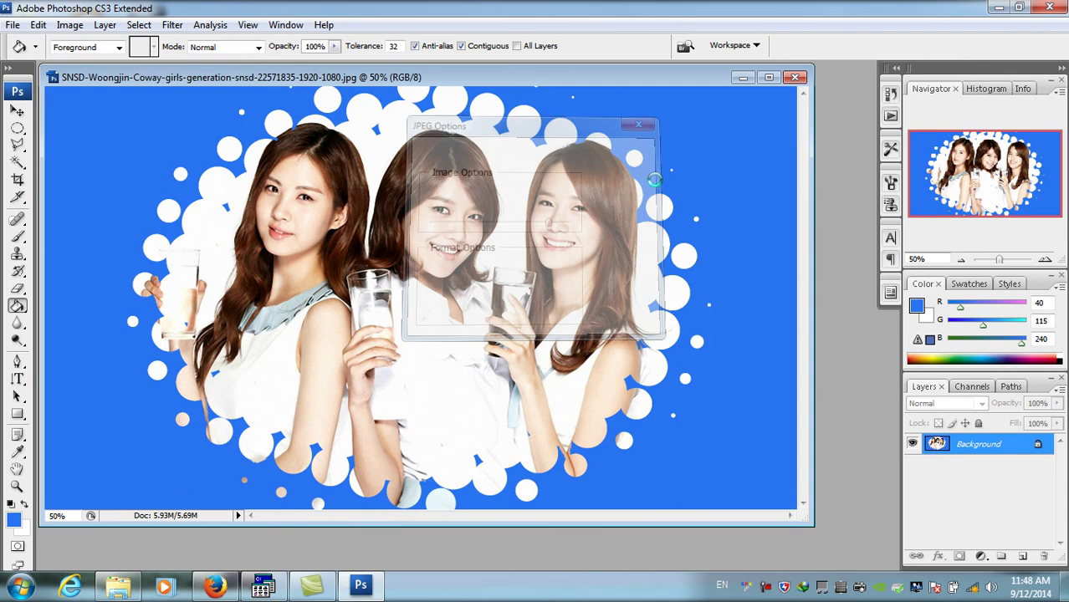
# Minimize Photoshop and open the saved test13 image from the desktop in the image viewer
pyautogui.click(998, 9)
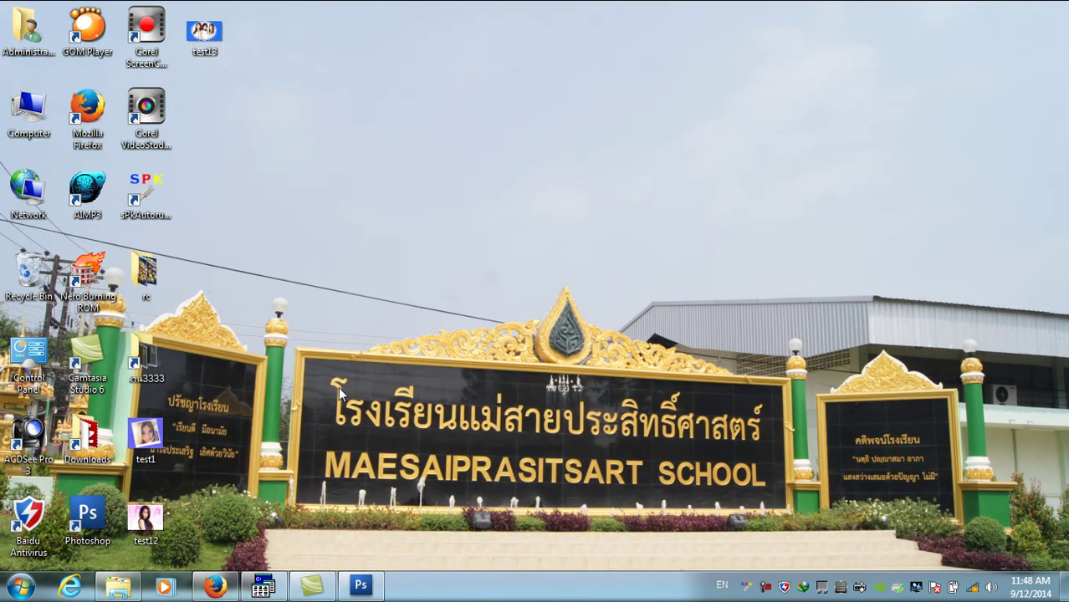
pyautogui.doubleClick(204, 33)
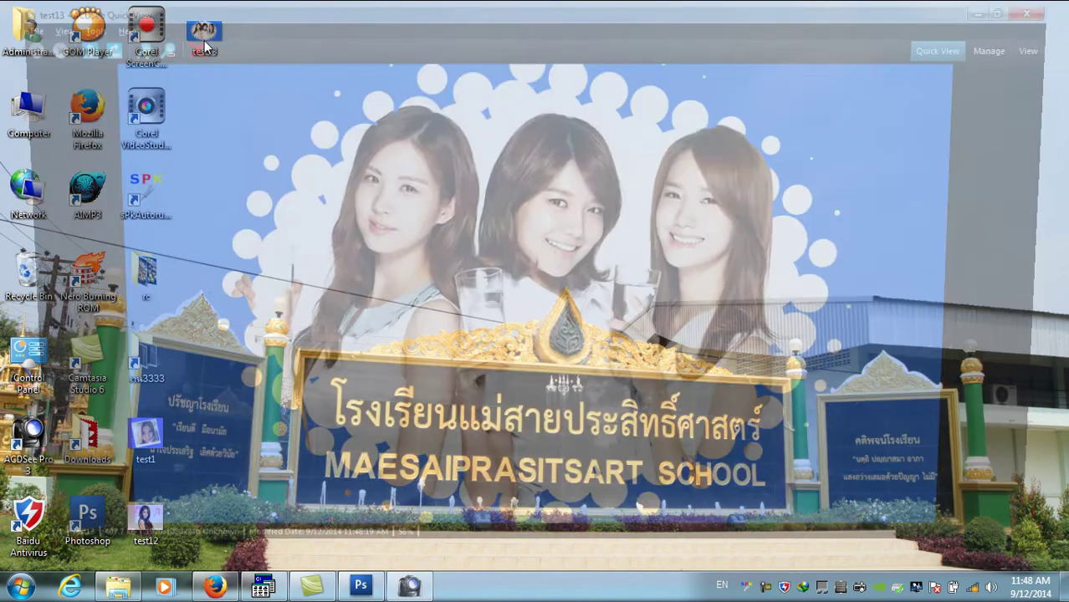